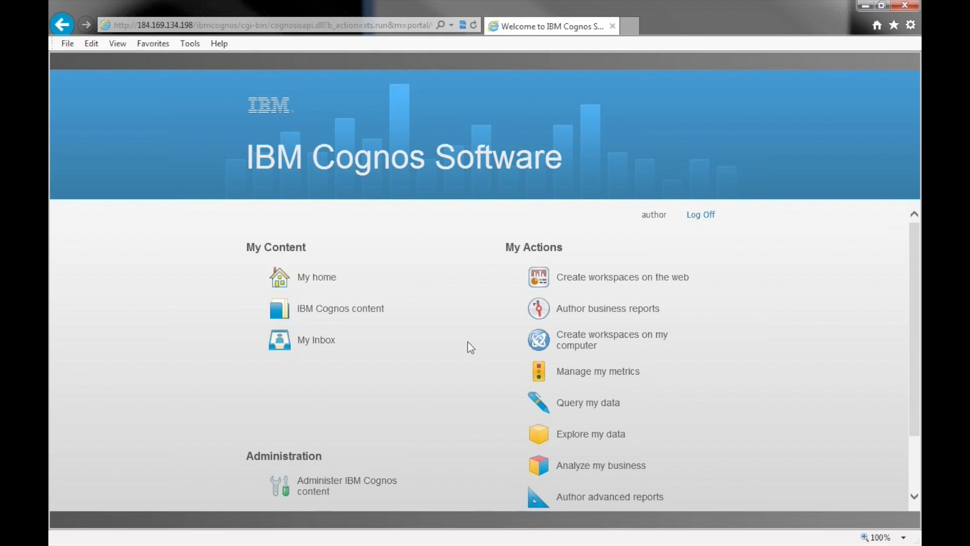
- Scroll the Cognos Connection welcome page to find the advanced report authoring option
{"action": "scroll", "coordinate": [470, 347], "scroll_direction": "down", "scroll_amount": 2}
{"action": "scroll", "coordinate": [470, 348], "scroll_direction": "up", "scroll_amount": 1}
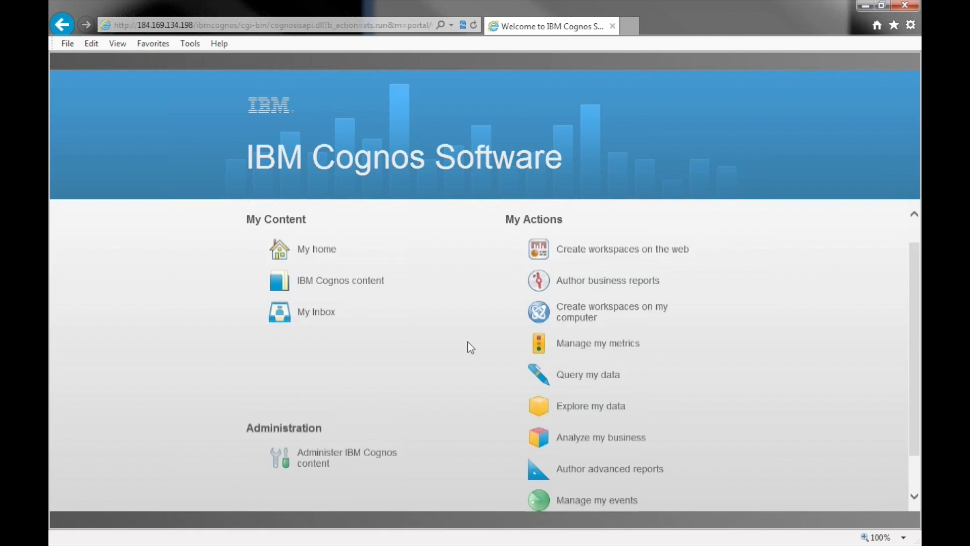
{"action": "scroll", "coordinate": [466, 347], "scroll_direction": "down", "scroll_amount": 2}
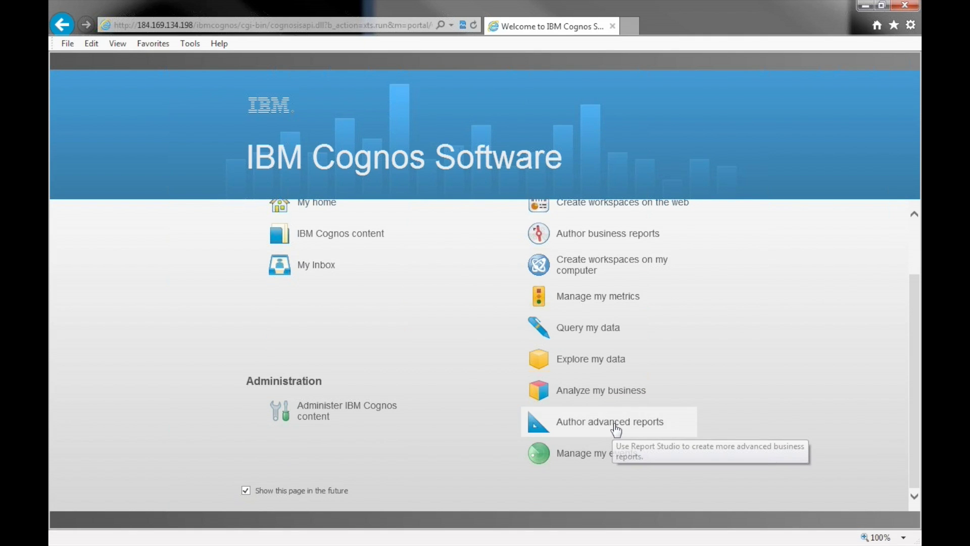
- Start an advanced report based on the GO Data Warehouse (query) package
{"action": "left_click", "coordinate": [616, 430]}
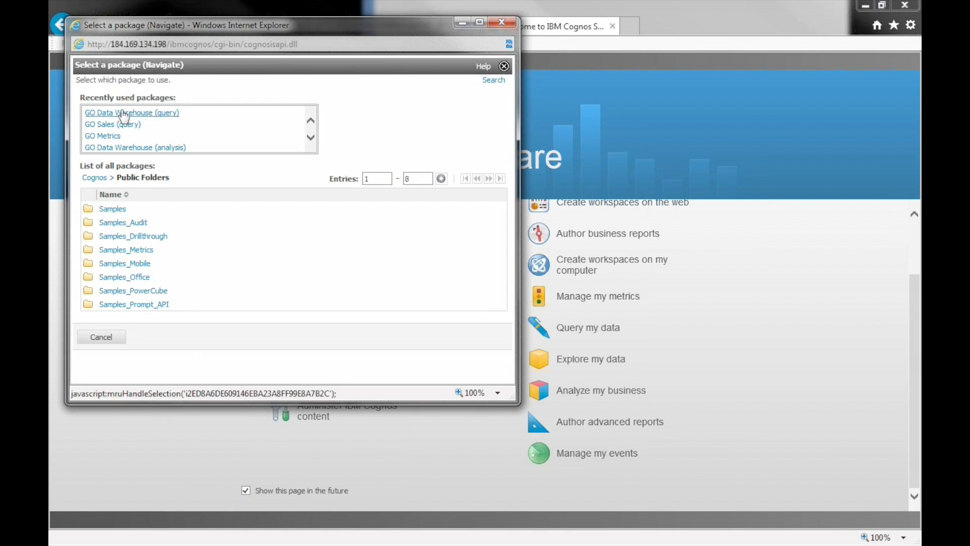
{"action": "left_click", "coordinate": [124, 116]}
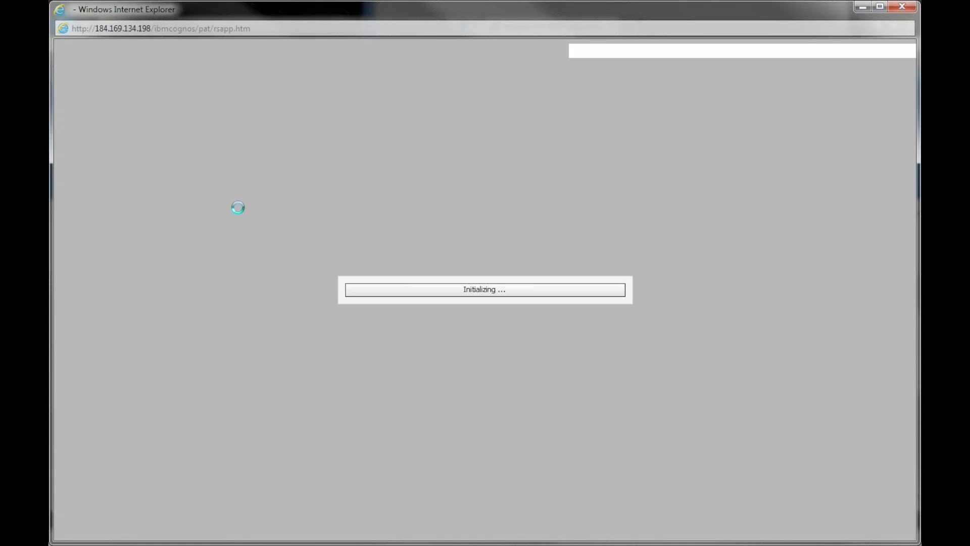
- Allow Report Studio clipboard access in the Internet Explorer prompt
{"action": "left_click", "coordinate": [515, 315]}
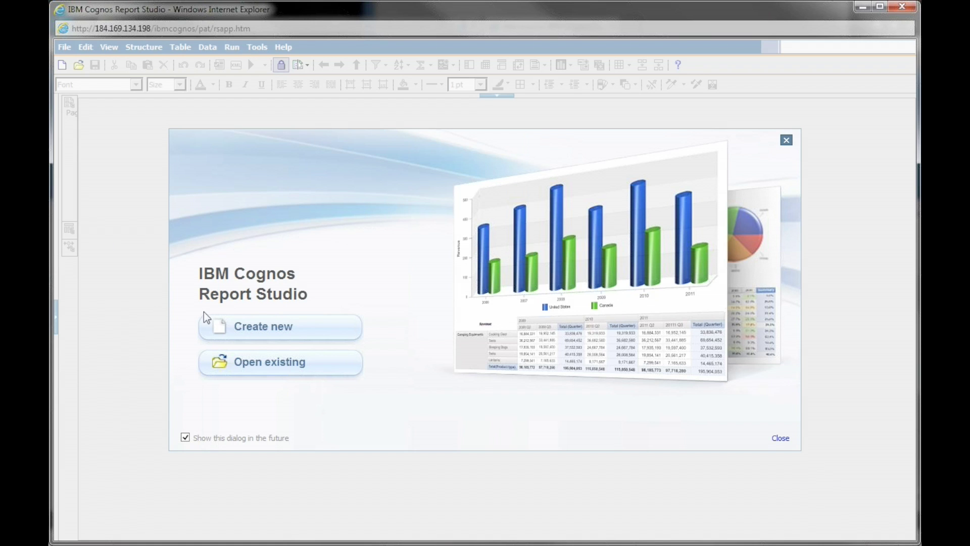
- Create a new report using the List template
{"action": "left_click", "coordinate": [291, 332]}
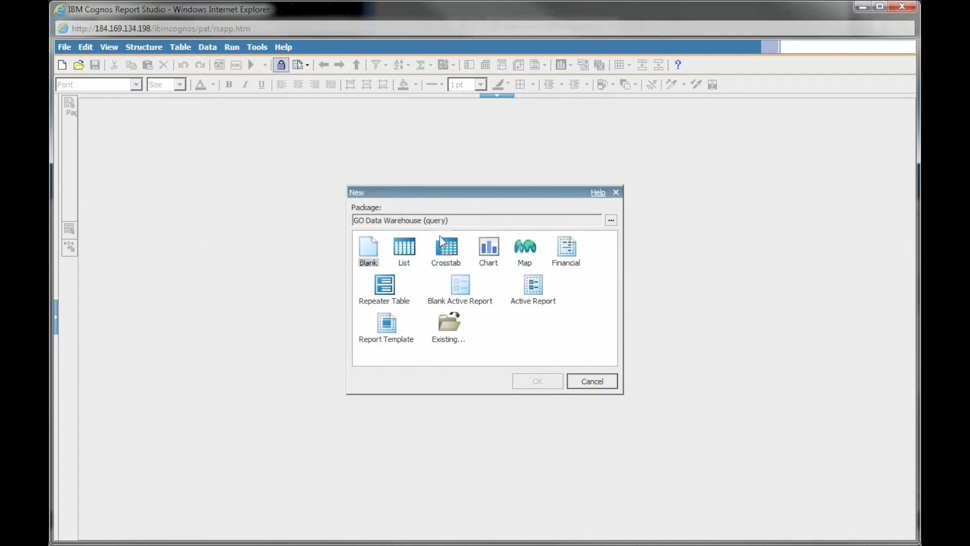
{"action": "left_click_drag", "start_coordinate": [477, 194], "coordinate": [475, 153]}
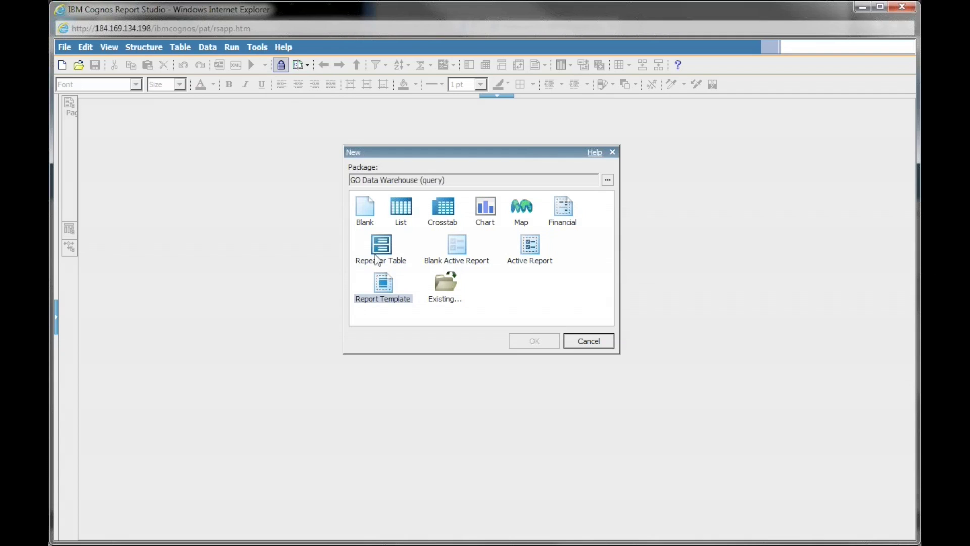
{"action": "left_click", "coordinate": [401, 209]}
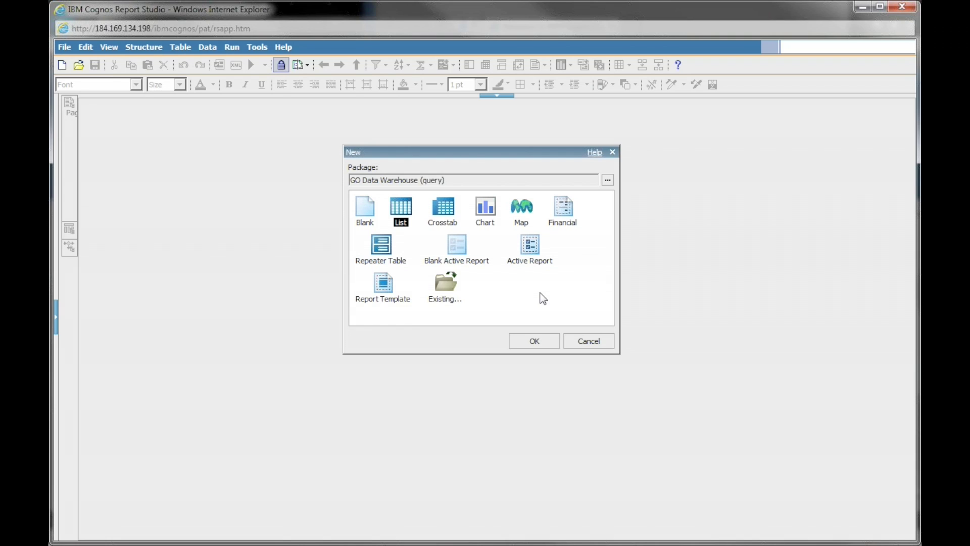
{"action": "left_click", "coordinate": [535, 341]}
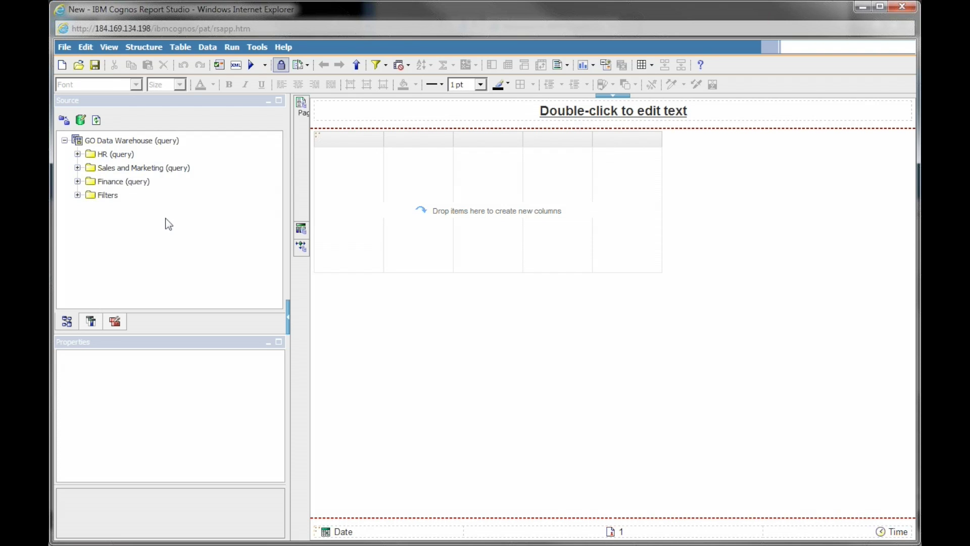
- Enlarge the Source pane, expand Sales (query) > Products, and select Product line
{"action": "left_click", "coordinate": [89, 184]}
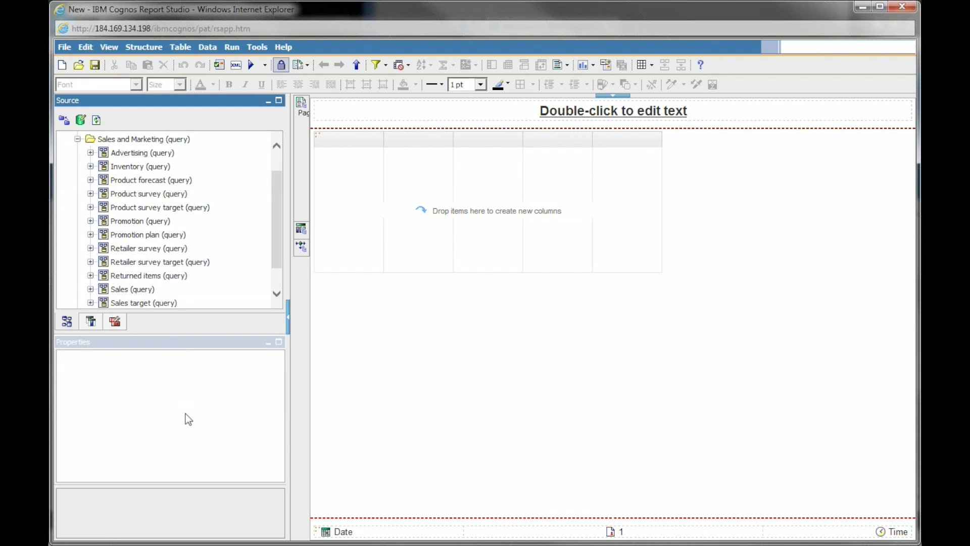
{"action": "left_click_drag", "start_coordinate": [188, 419], "coordinate": [184, 422]}
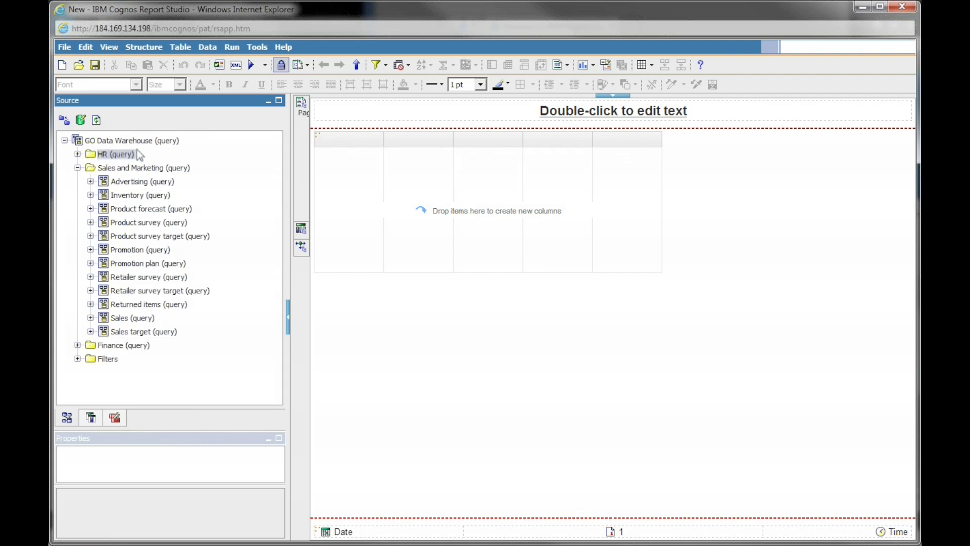
{"action": "left_click", "coordinate": [90, 317]}
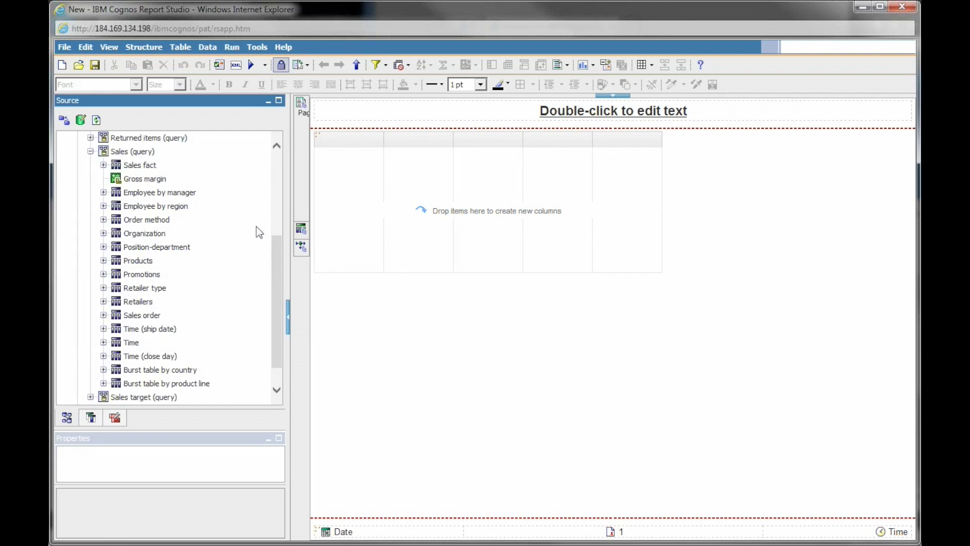
{"action": "left_click", "coordinate": [103, 261]}
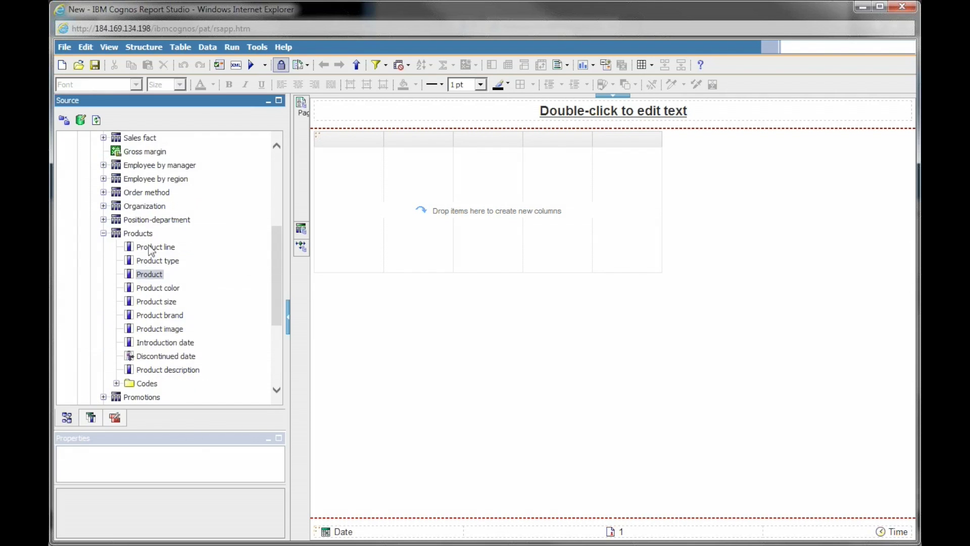
{"action": "left_click", "coordinate": [156, 248]}
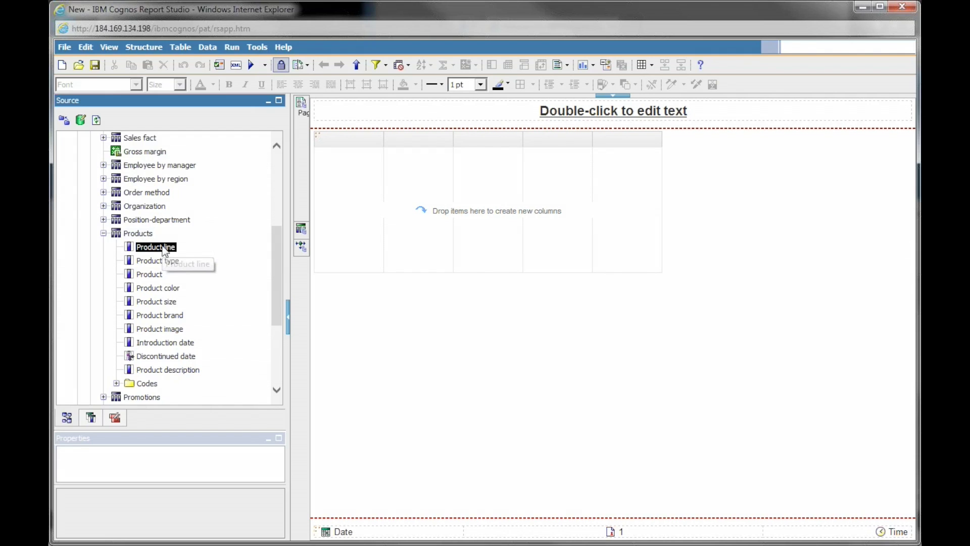
- Insert Product line, Product type and Product into the list as columns
{"action": "double_click", "coordinate": [163, 249]}
{"action": "double_click", "coordinate": [158, 262]}
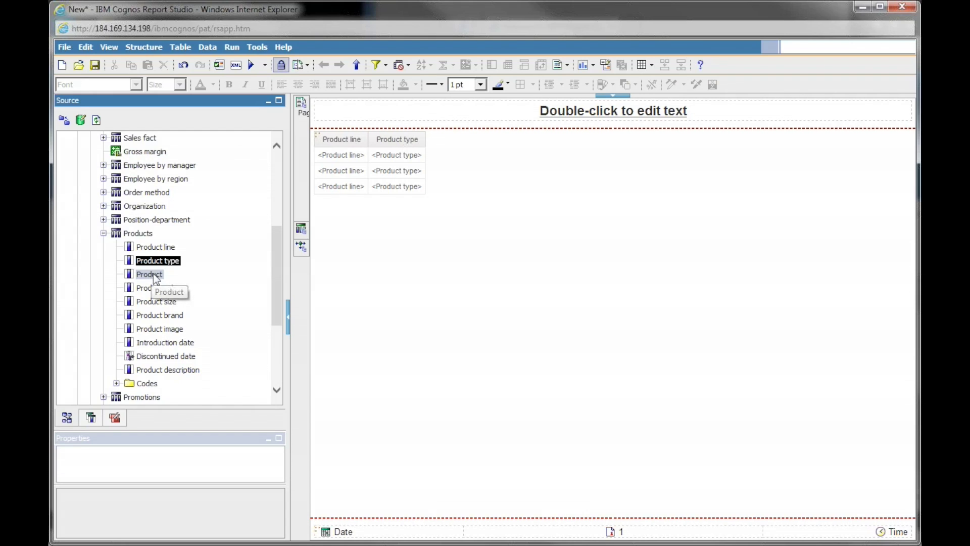
{"action": "double_click", "coordinate": [155, 274]}
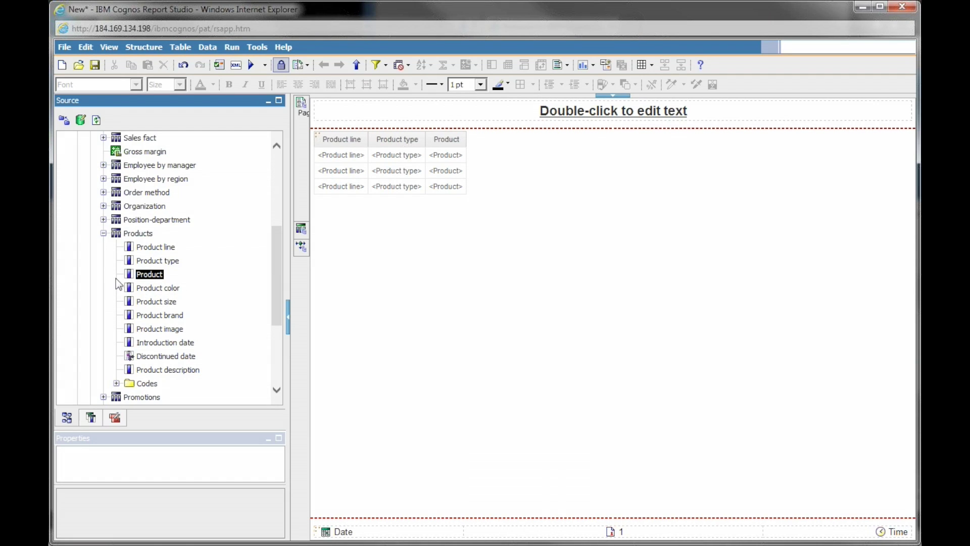
- Insert Quantity and Unit cost from Sales fact as list columns after Product
{"action": "left_click", "coordinate": [103, 234]}
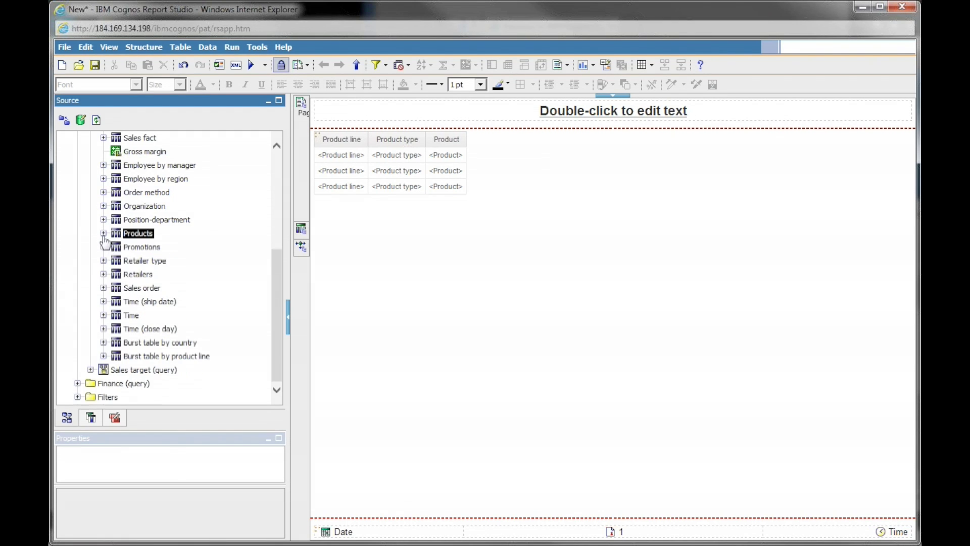
{"action": "scroll", "coordinate": [225, 315], "scroll_direction": "up", "scroll_amount": 3}
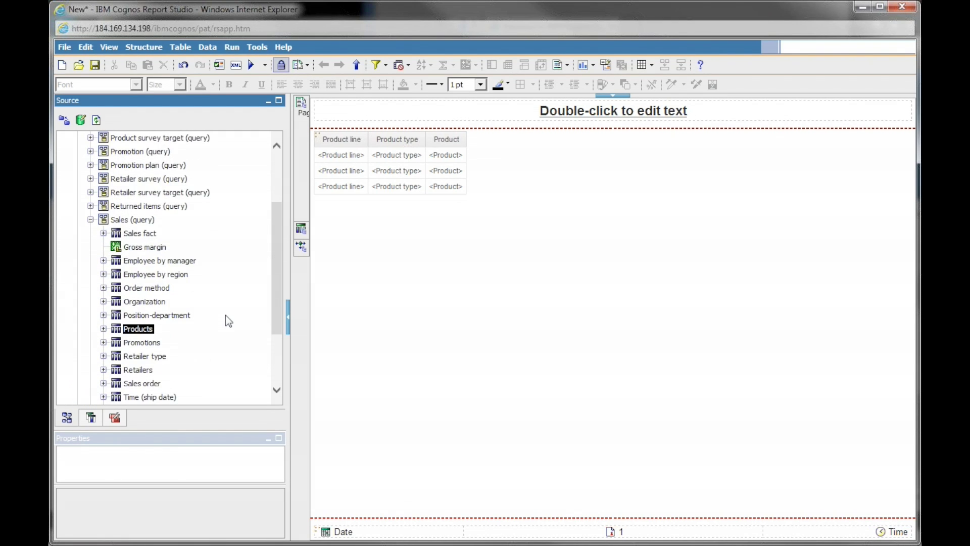
{"action": "scroll", "coordinate": [226, 318], "scroll_direction": "down", "scroll_amount": 1}
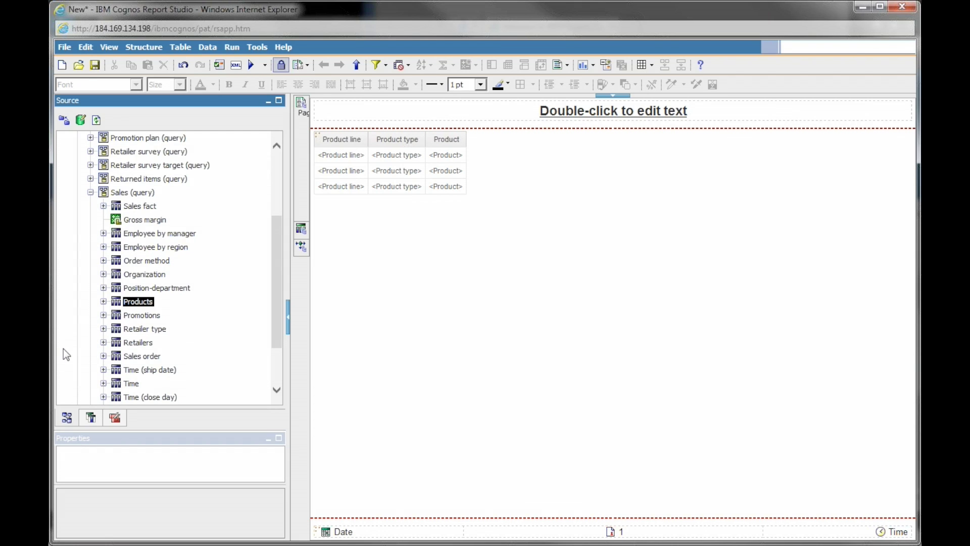
{"action": "left_click", "coordinate": [103, 206]}
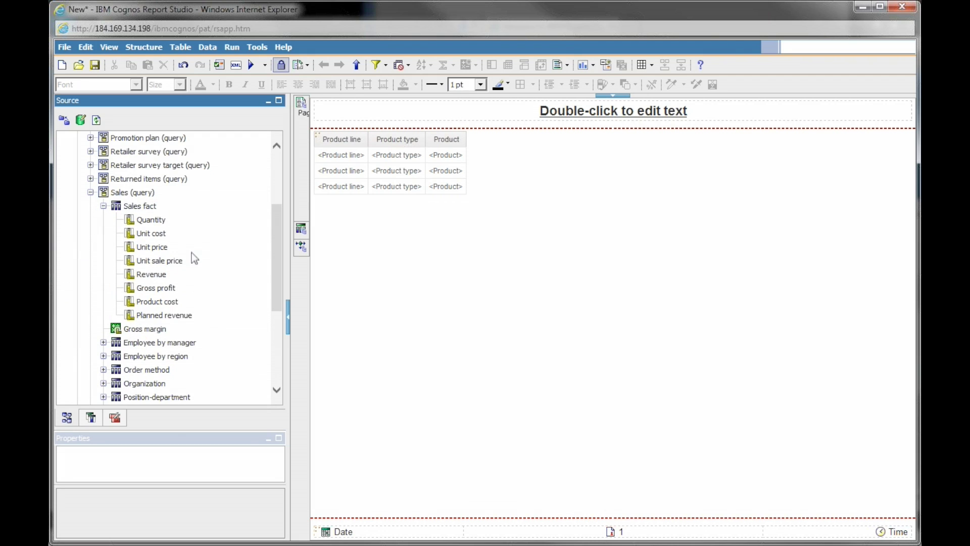
{"action": "double_click", "coordinate": [151, 220]}
{"action": "left_click", "coordinate": [151, 233]}
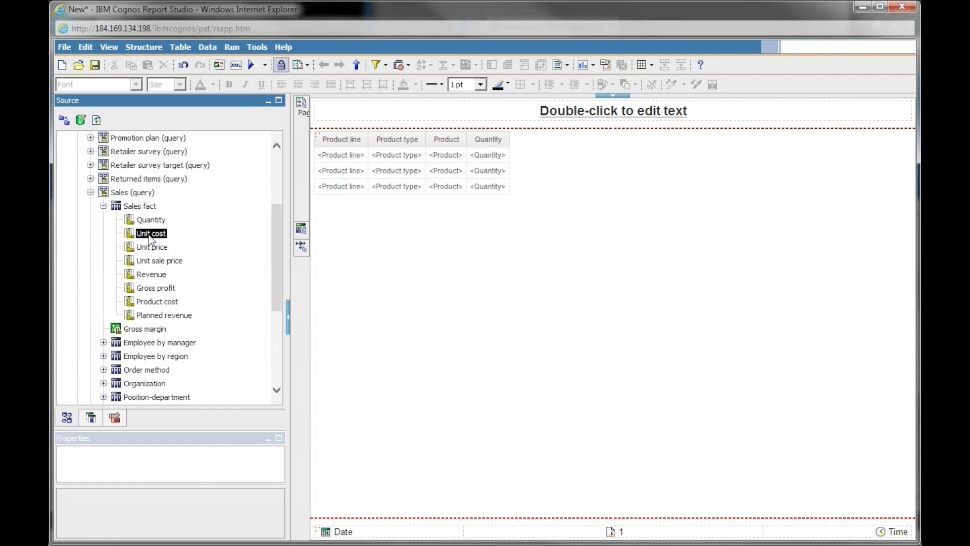
{"action": "double_click", "coordinate": [150, 235]}
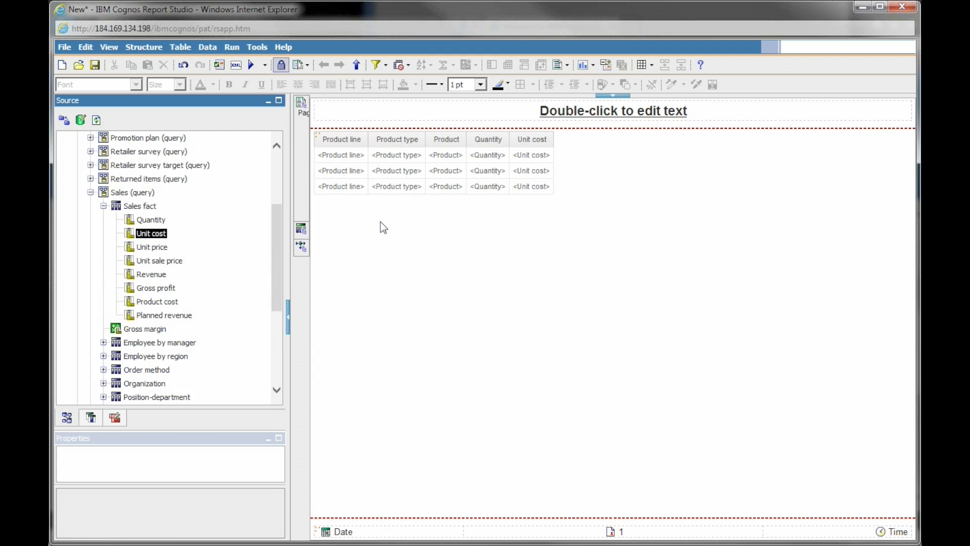
{"action": "left_click", "coordinate": [342, 172]}
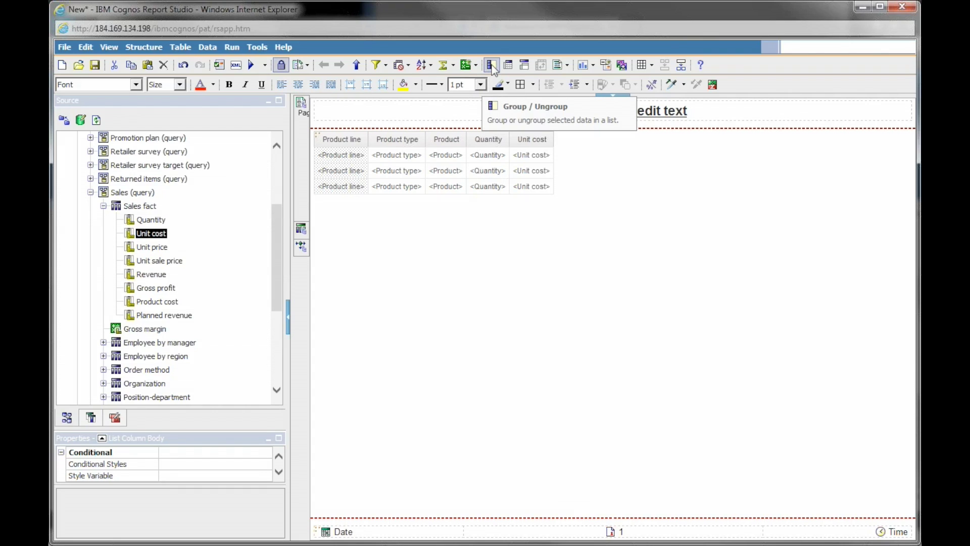
- Group the list by Product line and Product type
{"action": "left_click", "coordinate": [492, 65]}
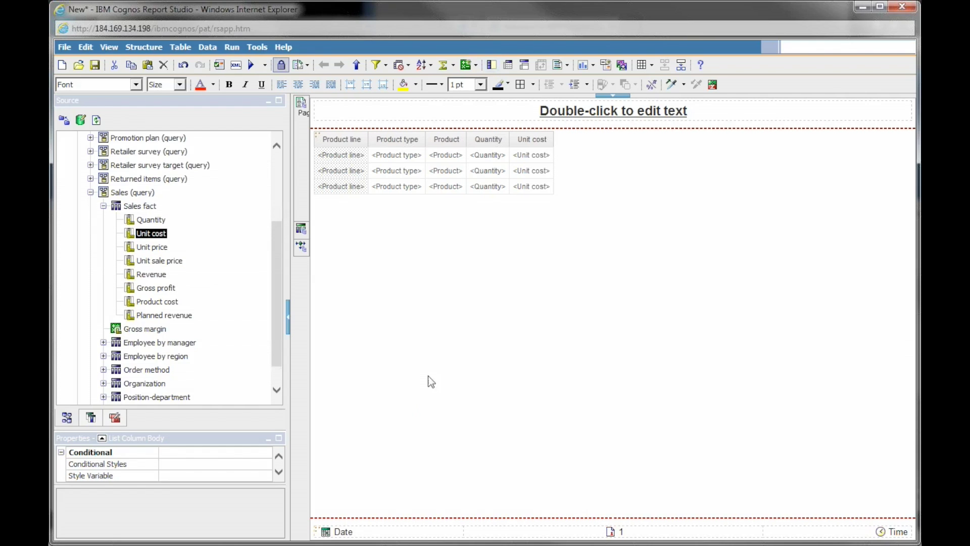
{"action": "left_click", "coordinate": [400, 165]}
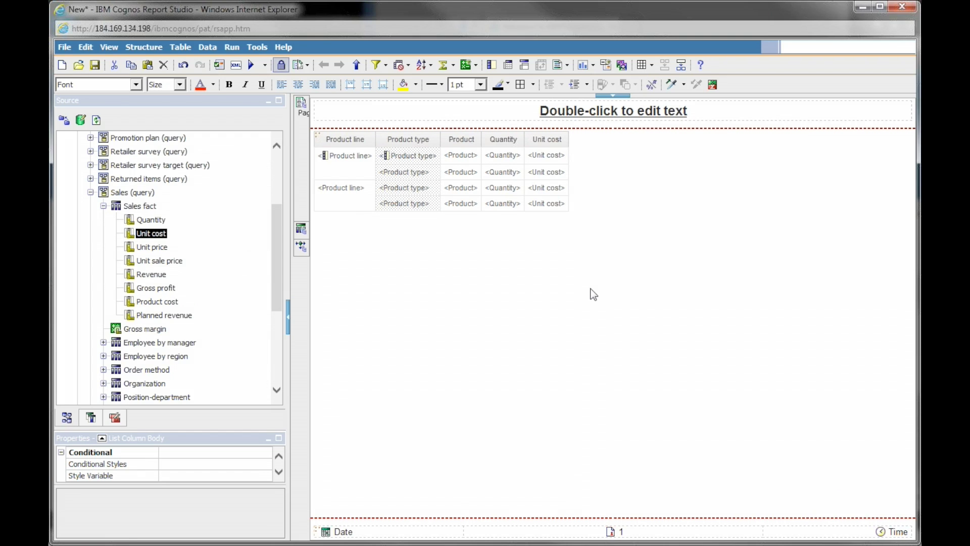
- Add a Quantity * Unit cost calculated column at the end of the list
{"action": "left_click", "coordinate": [504, 182]}
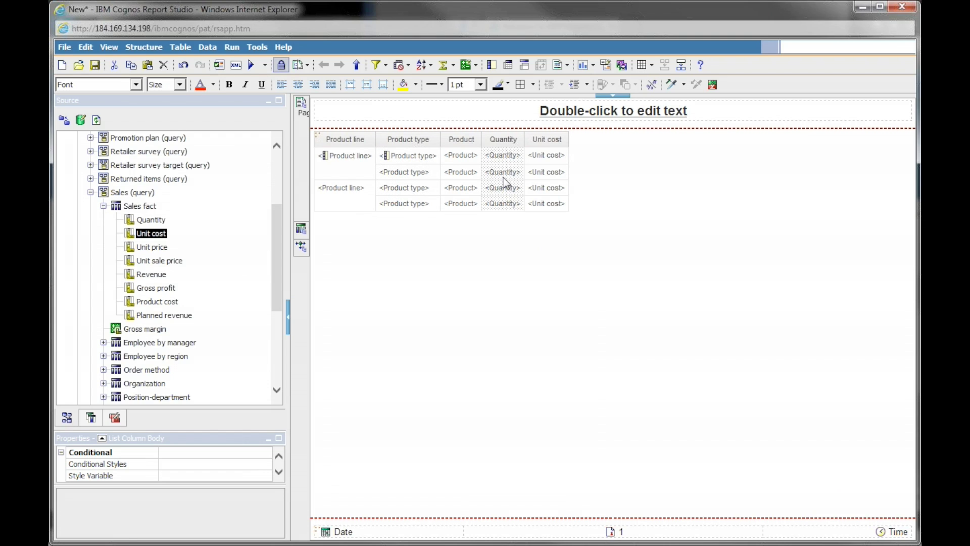
{"action": "left_click", "coordinate": [552, 176], "text": "ctrl"}
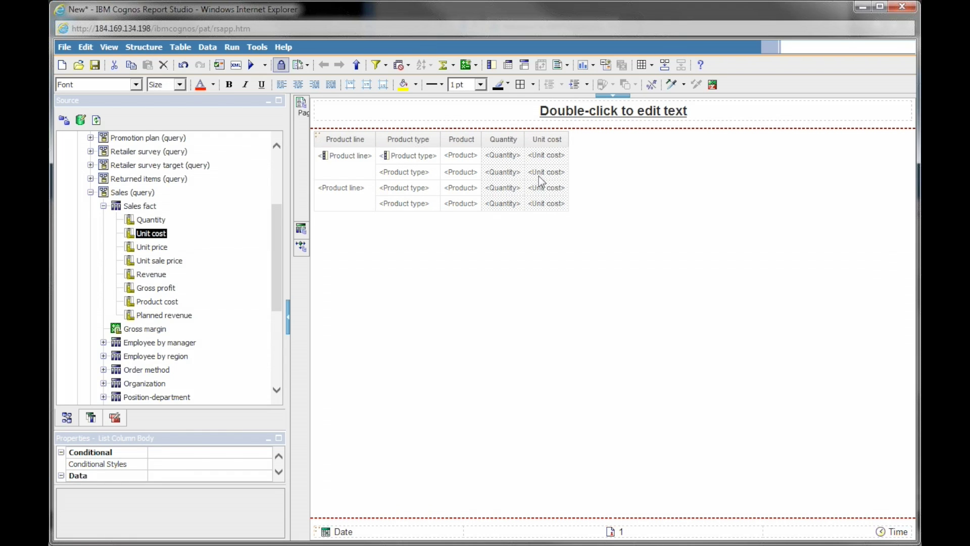
{"action": "left_click", "coordinate": [471, 68]}
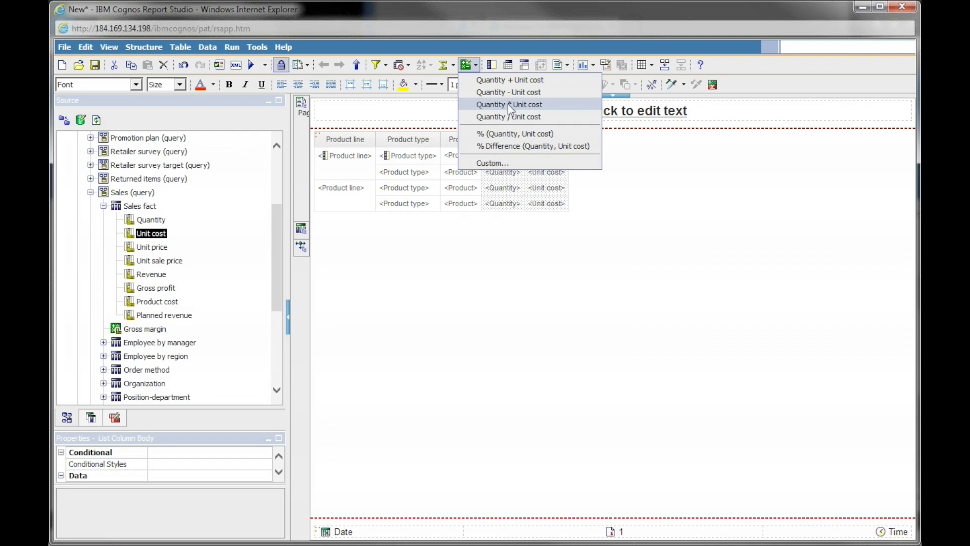
{"action": "left_click", "coordinate": [536, 105]}
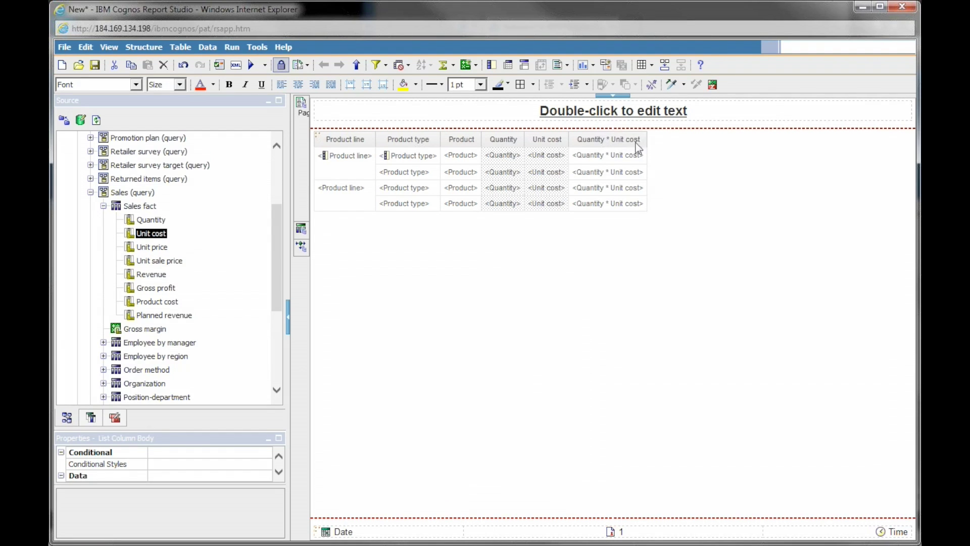
- Name the Quantity * Unit cost calculated column 'Total Cost'
{"action": "left_click", "coordinate": [614, 138]}
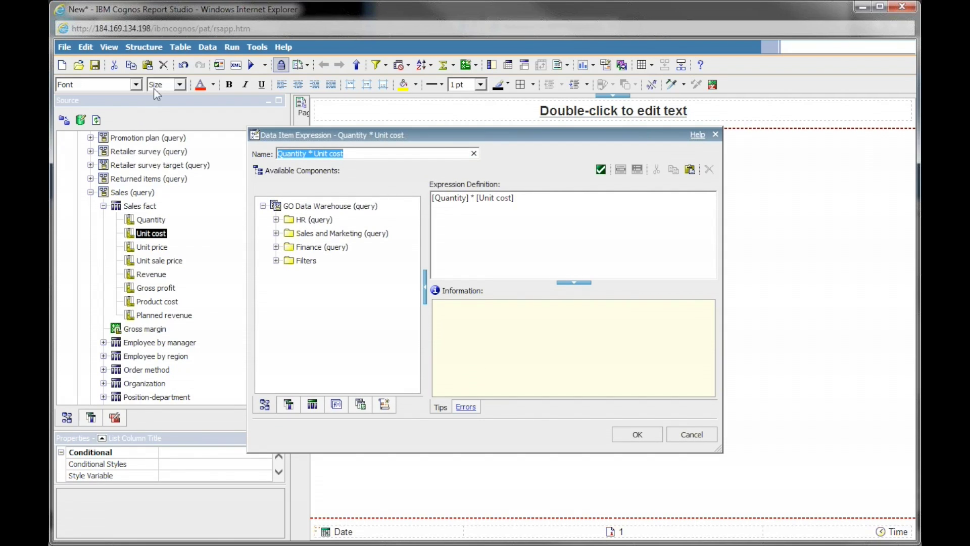
{"action": "type", "text": "Total Cost"}
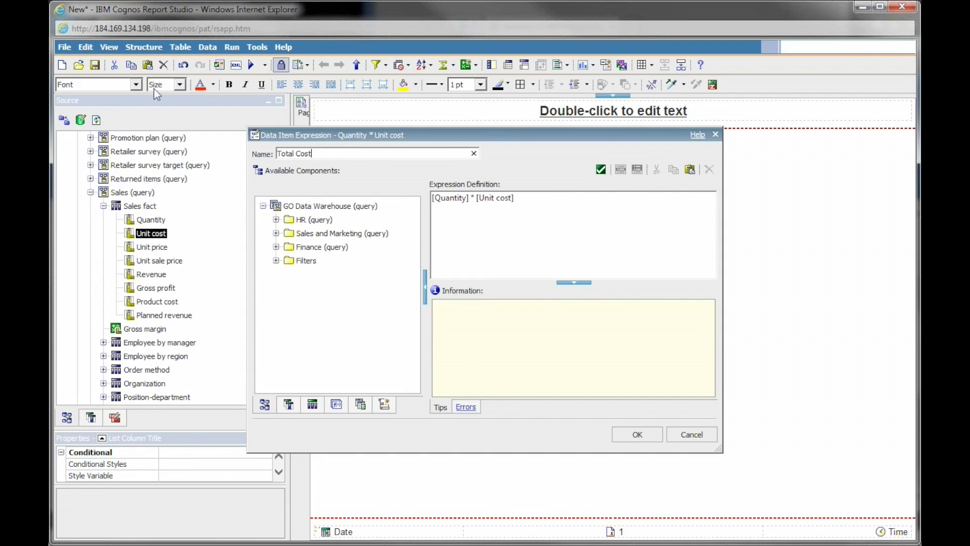
{"action": "left_click", "coordinate": [637, 435]}
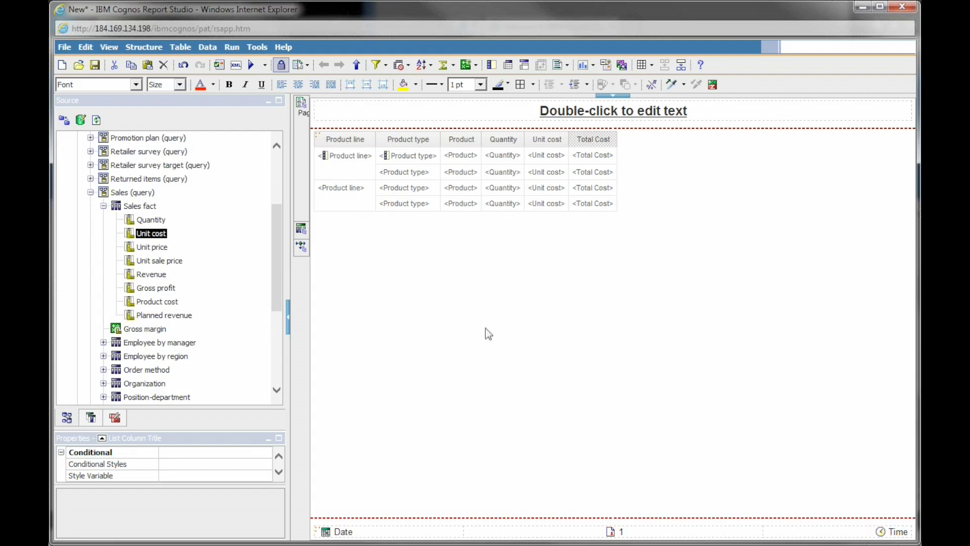
{"action": "left_click", "coordinate": [356, 169]}
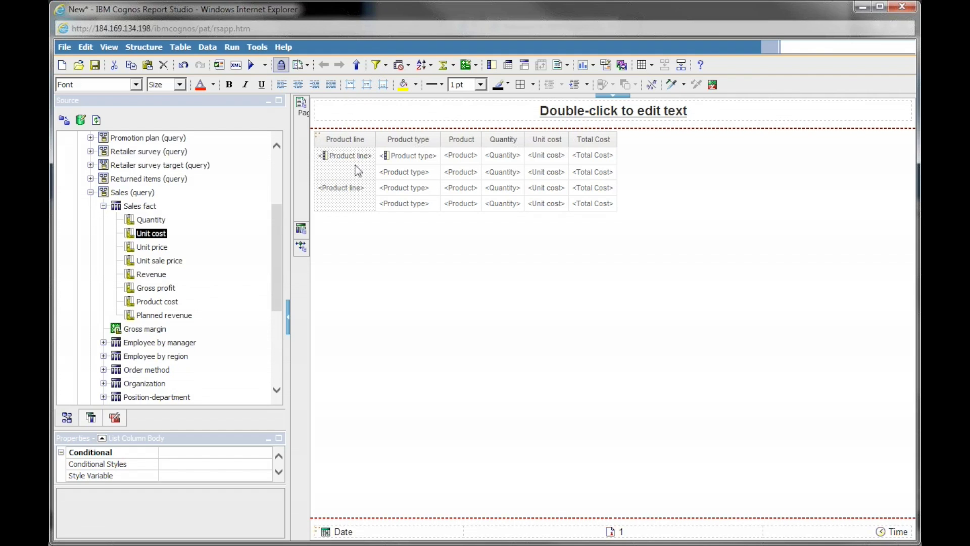
- Add a custom filter on Product line that prompts viewers for values at run time
{"action": "left_click", "coordinate": [381, 66]}
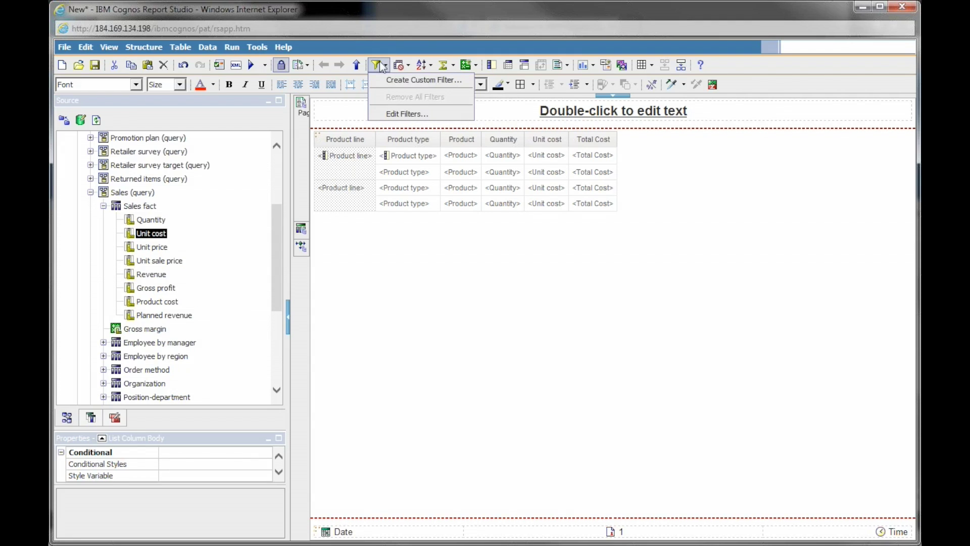
{"action": "left_click", "coordinate": [410, 83]}
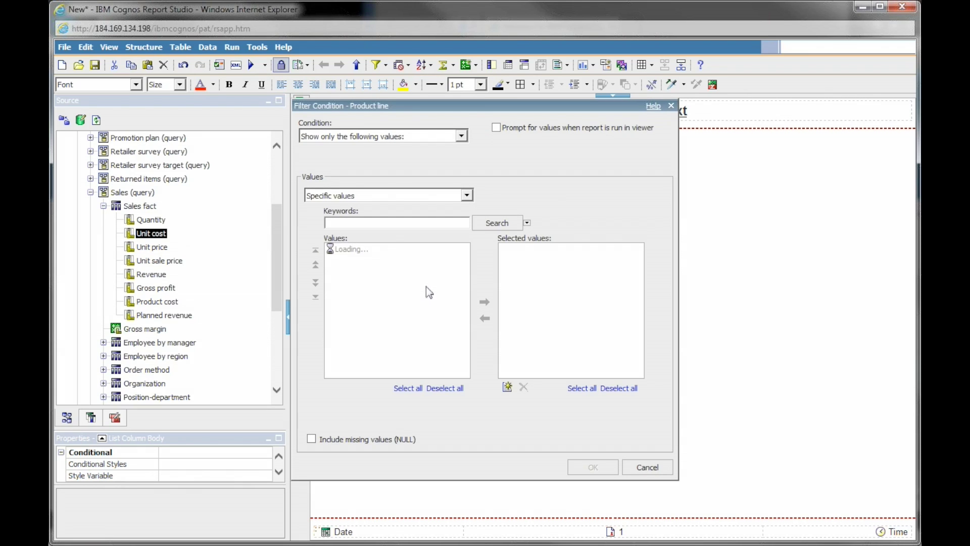
{"action": "left_click", "coordinate": [497, 128]}
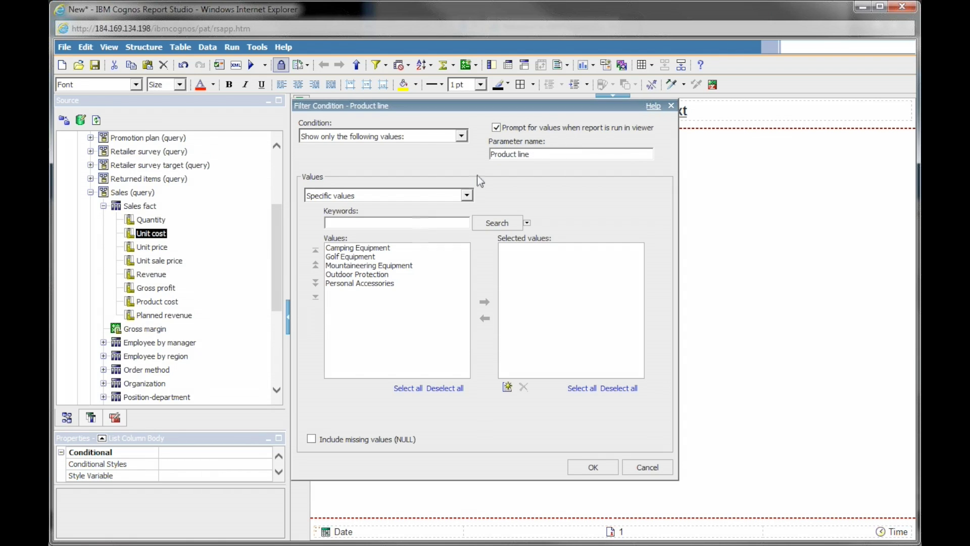
{"action": "left_click", "coordinate": [400, 286]}
{"action": "left_click", "coordinate": [602, 466]}
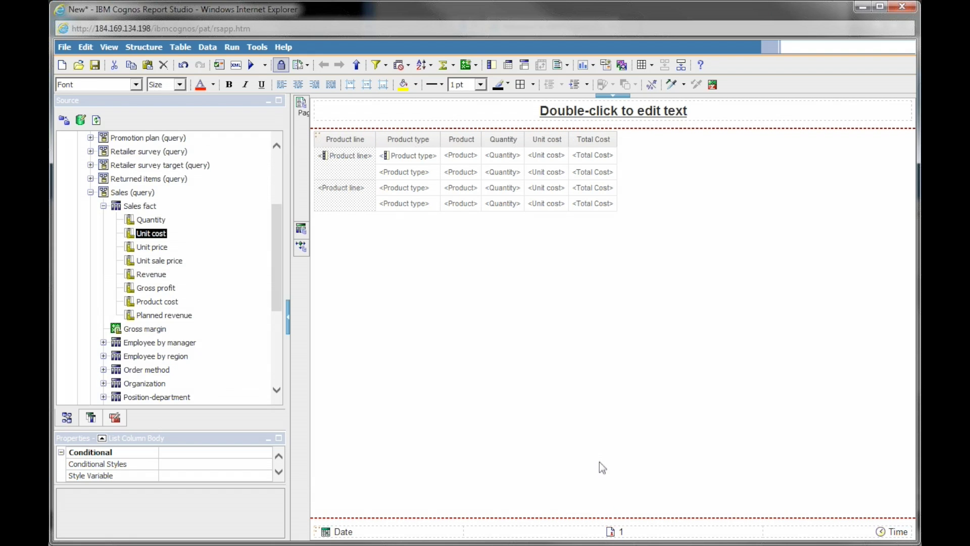
- Replace the title placeholder with 'Product Line Report' and select the page body
{"action": "left_click", "coordinate": [570, 112]}
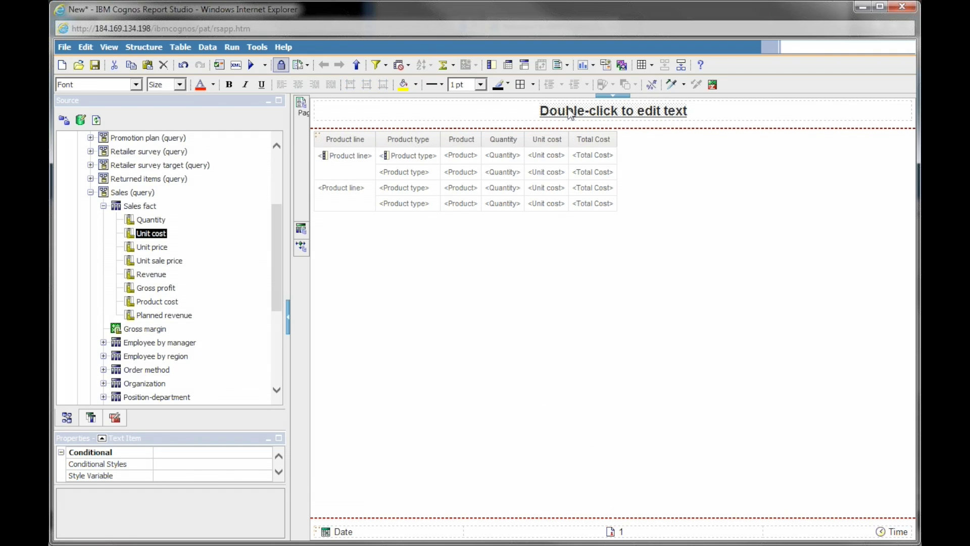
{"action": "double_click", "coordinate": [570, 112]}
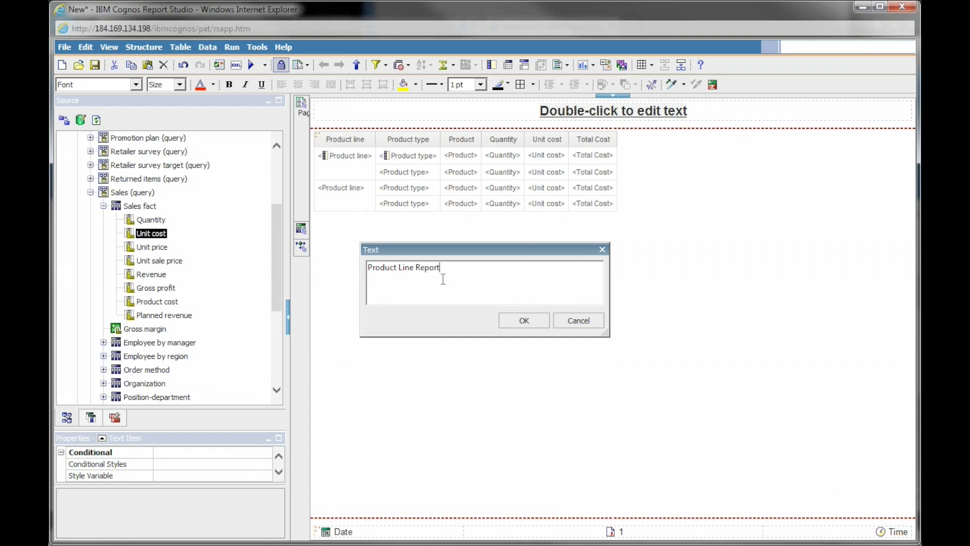
{"action": "key", "text": "Return"}
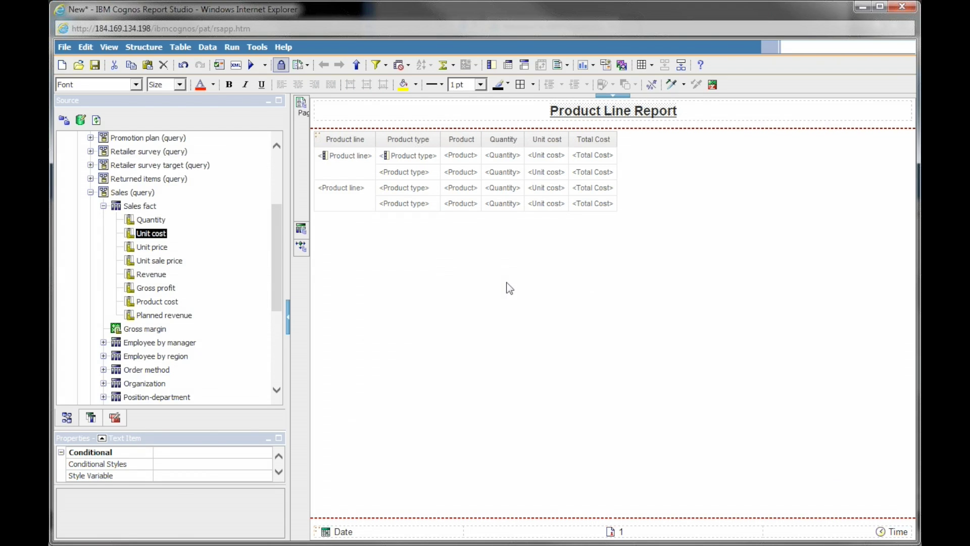
{"action": "left_click", "coordinate": [705, 283]}
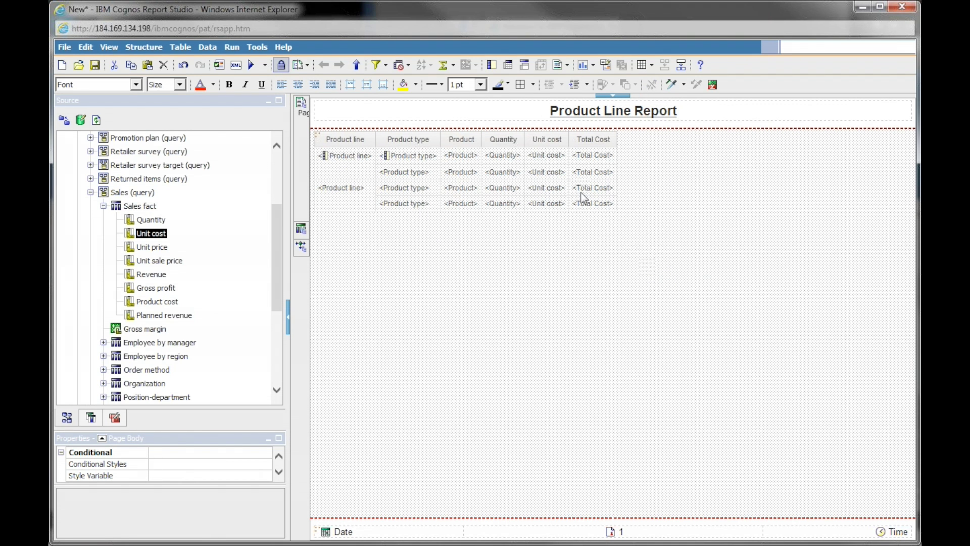
- Center-align the selected page body so the list sits centered on the page
{"action": "left_click", "coordinate": [299, 85]}
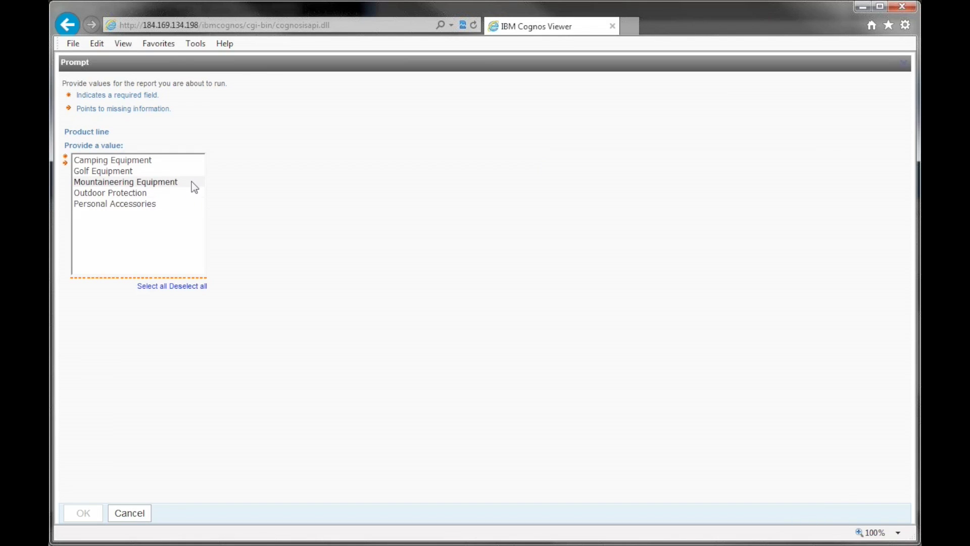
- Pick only Camping Equipment in the Product line prompt and run the report
{"action": "left_click", "coordinate": [174, 160]}
{"action": "left_click", "coordinate": [89, 515]}
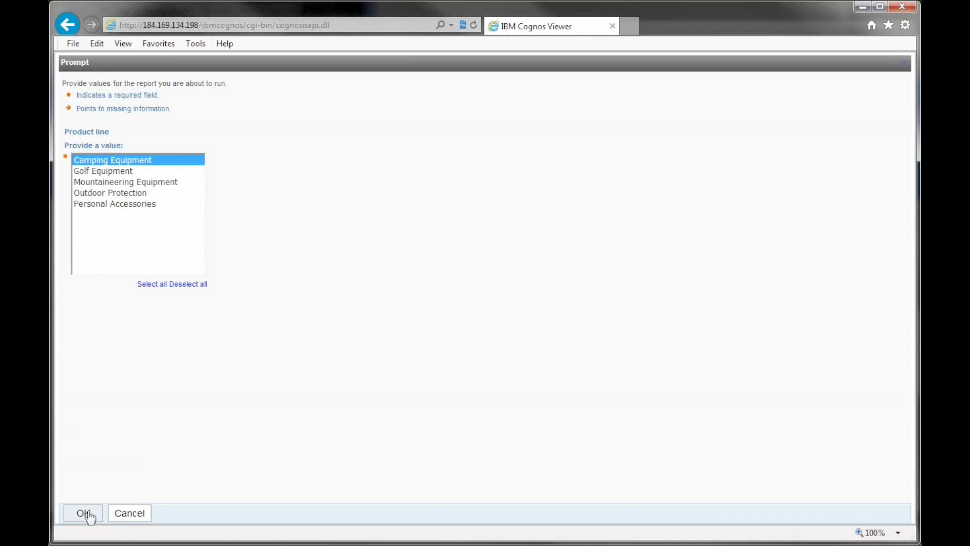
{"action": "left_click_drag", "start_coordinate": [122, 172], "coordinate": [133, 198]}
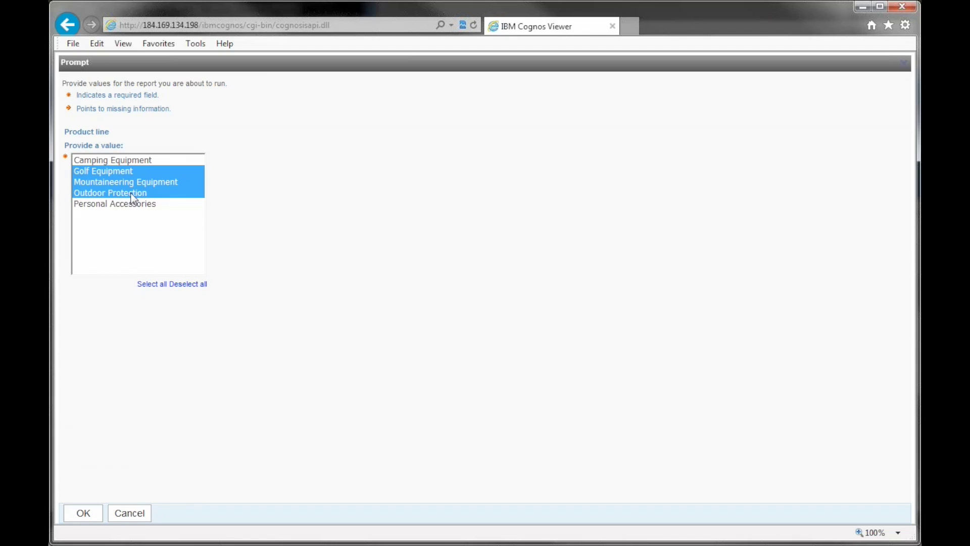
{"action": "left_click", "coordinate": [133, 197]}
{"action": "left_click", "coordinate": [139, 160]}
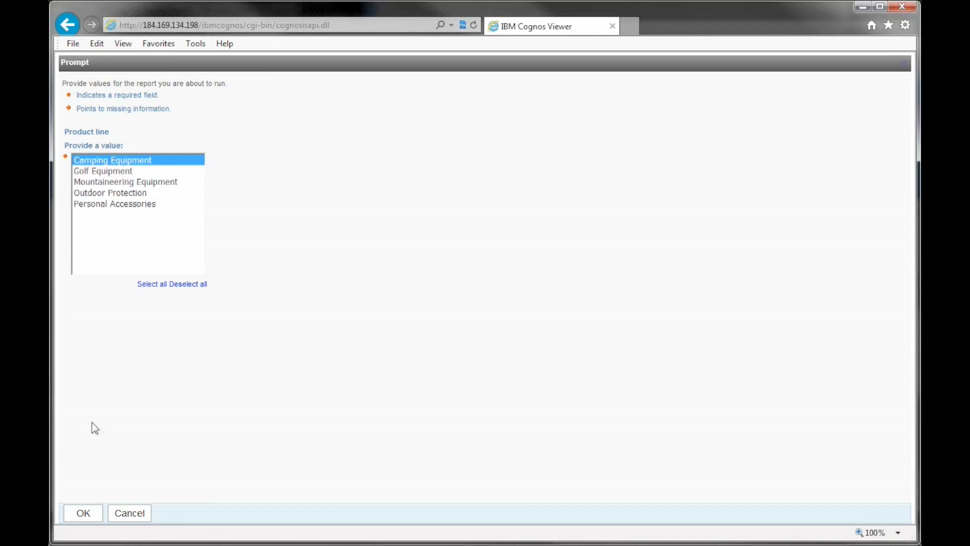
{"action": "left_click", "coordinate": [85, 516]}
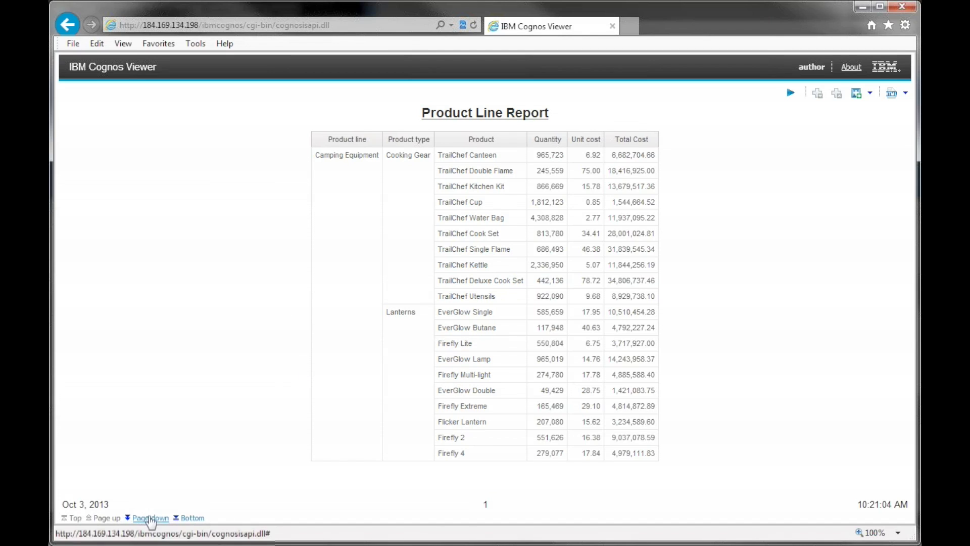
- Page forward to page 3, then back to page 2 listing Packs, Sleeping Bags and Tents
{"action": "left_click", "coordinate": [150, 518]}
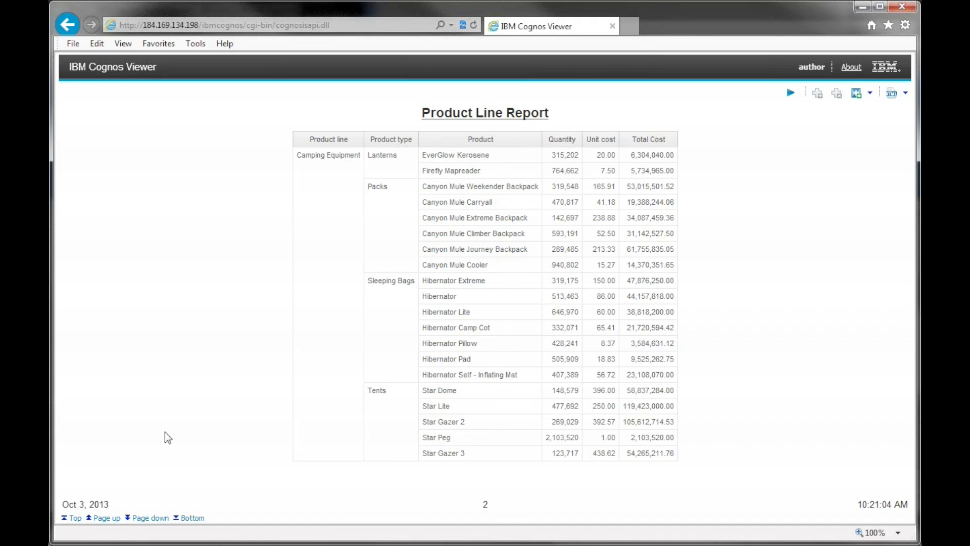
{"action": "left_click", "coordinate": [148, 519]}
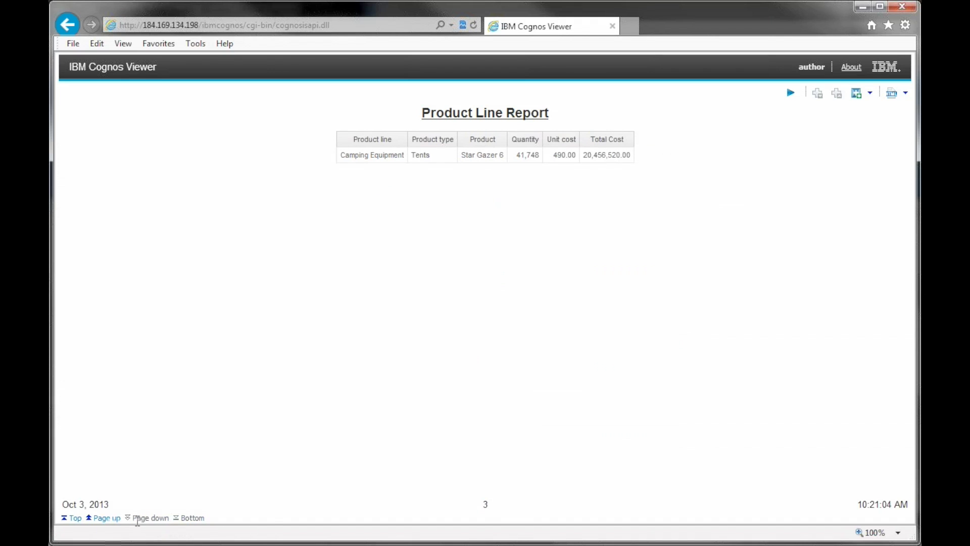
{"action": "left_click", "coordinate": [106, 519]}
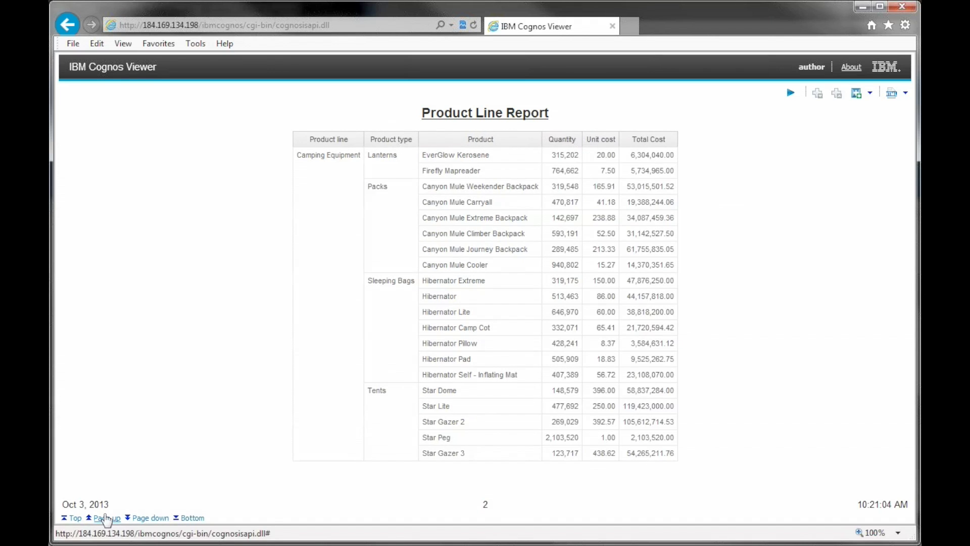